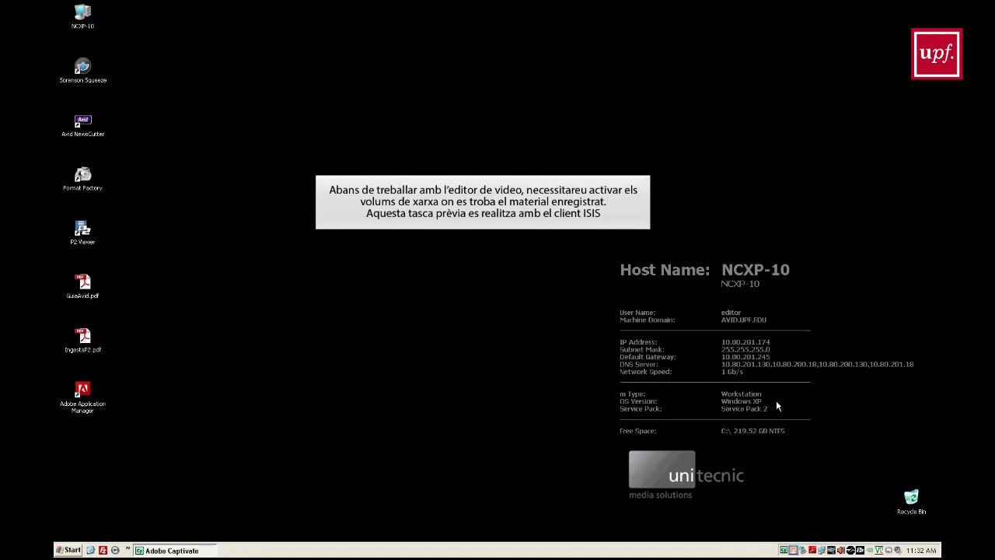
Open the Unity ISIS Client Manager and connect to SYSDIR-01 with the account's username and password.
double_click(793, 550)
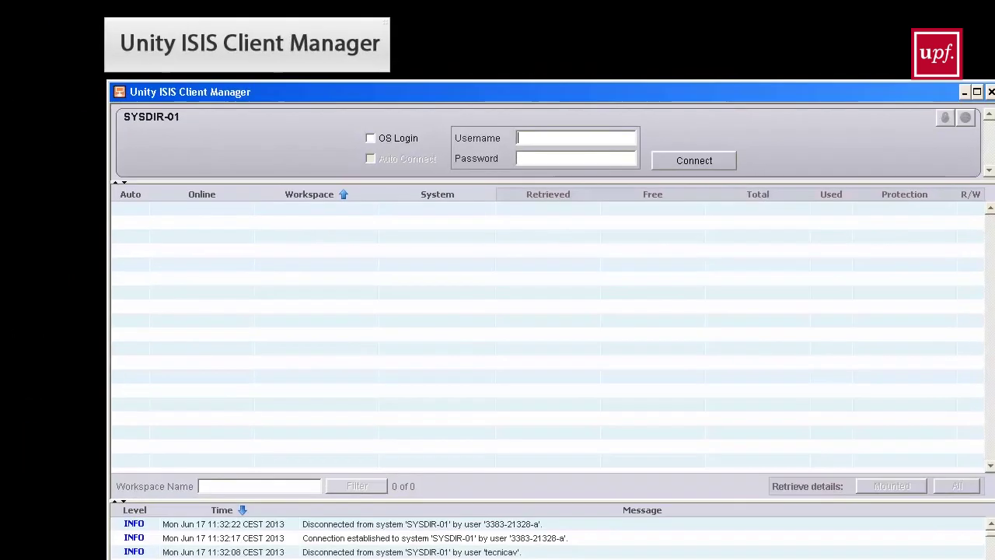
text(3383-21328-a)
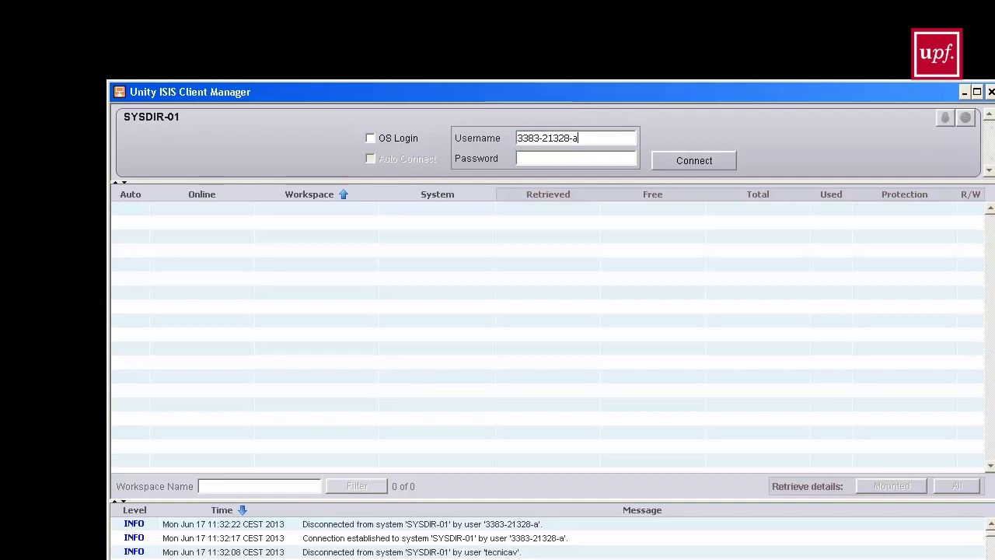
key(Tab)
text(*****)
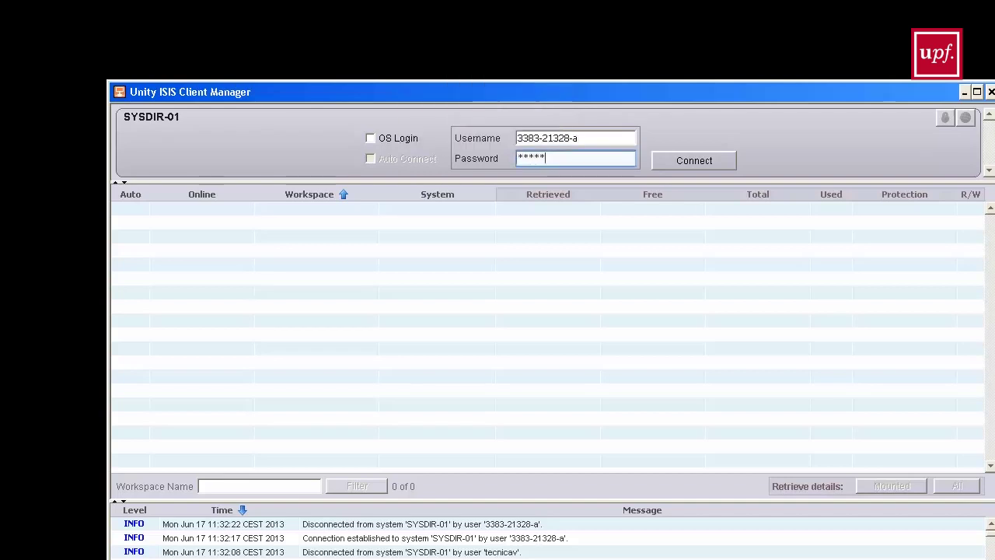
key(Return)
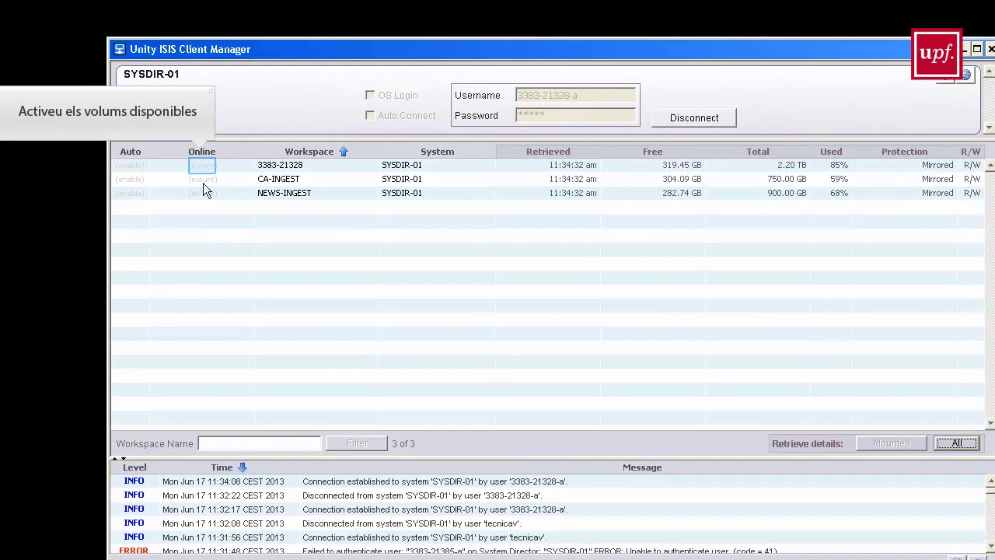
Mount the 3383-21328, CA-INGEST and NEWS-INGEST workspaces.
click(202, 165)
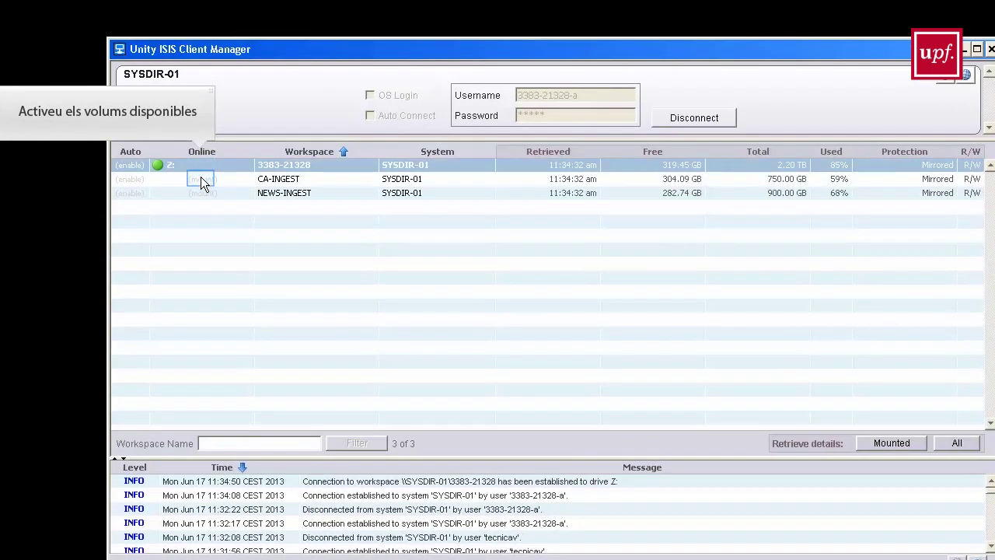
click(200, 179)
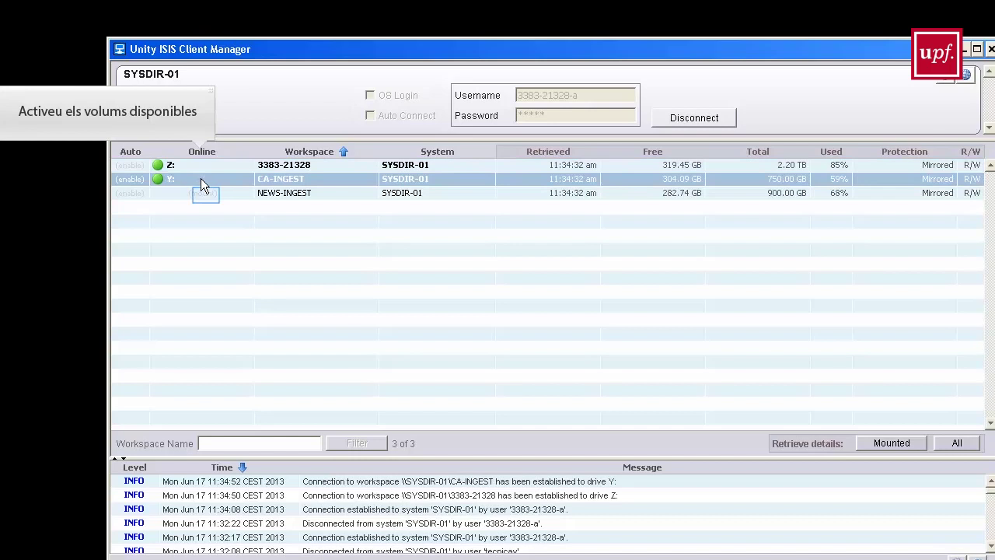
click(206, 194)
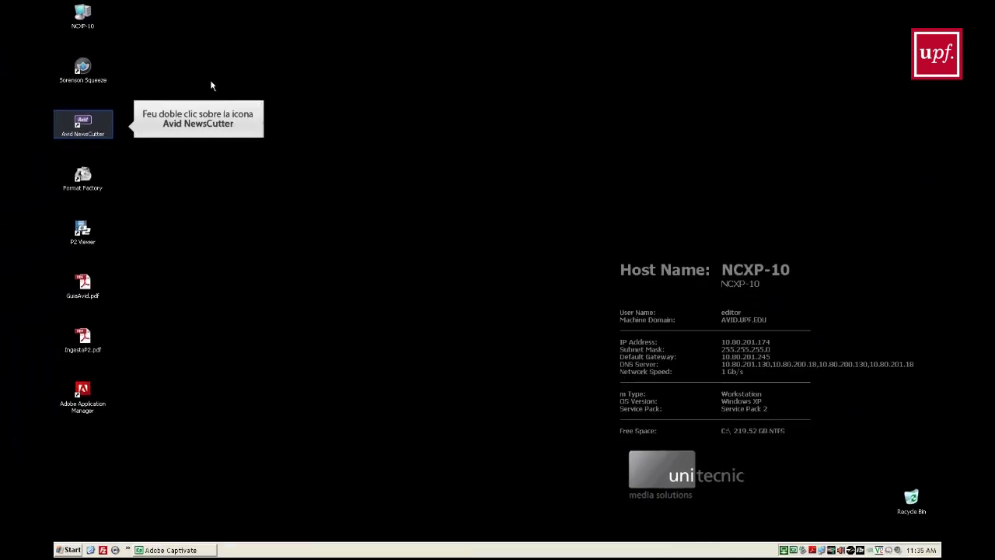
Launch Avid NewsCutter and choose the editor user profile for the project selection.
double_click(83, 122)
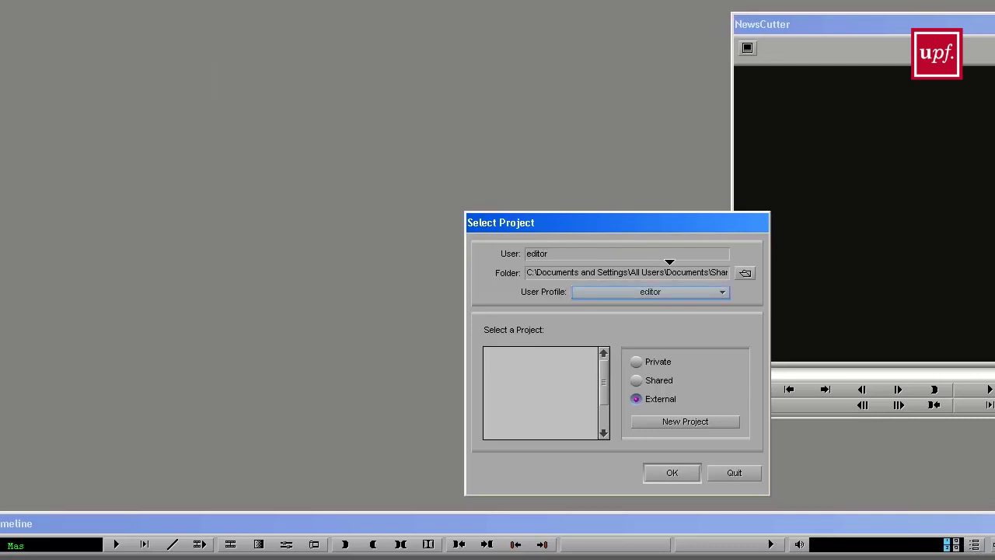
click(702, 294)
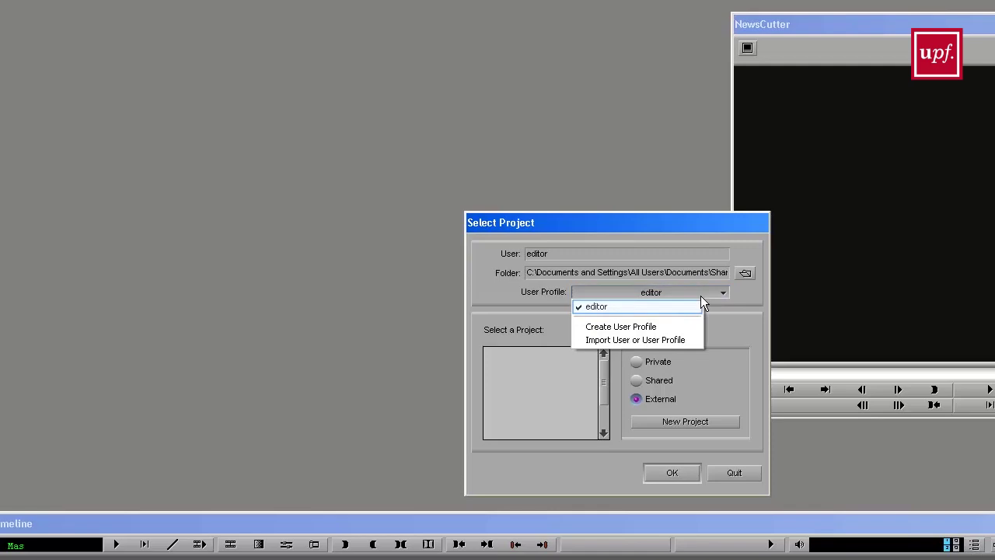
click(610, 305)
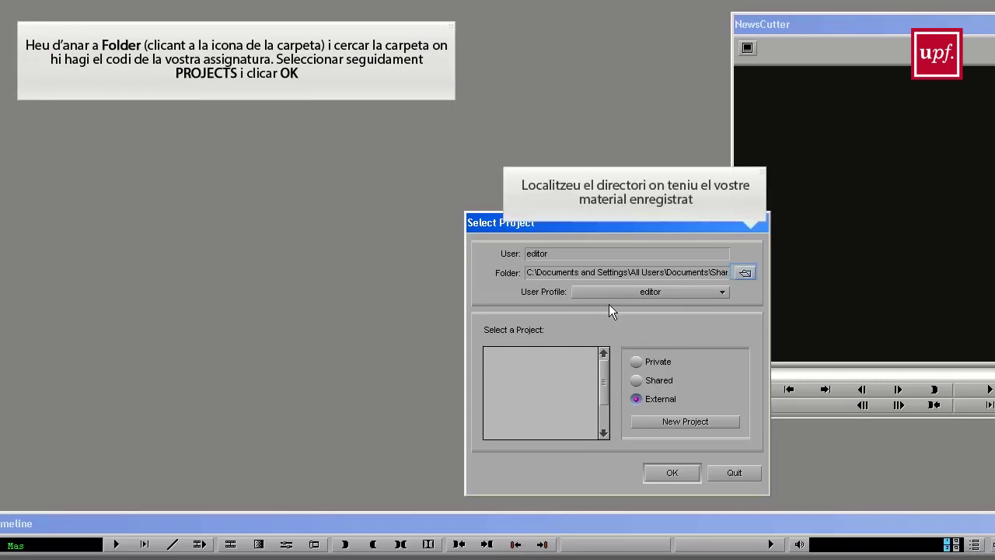
Set the project folder to the PROJECTS directory on the 3383-21328 network drive (Z:).
click(744, 272)
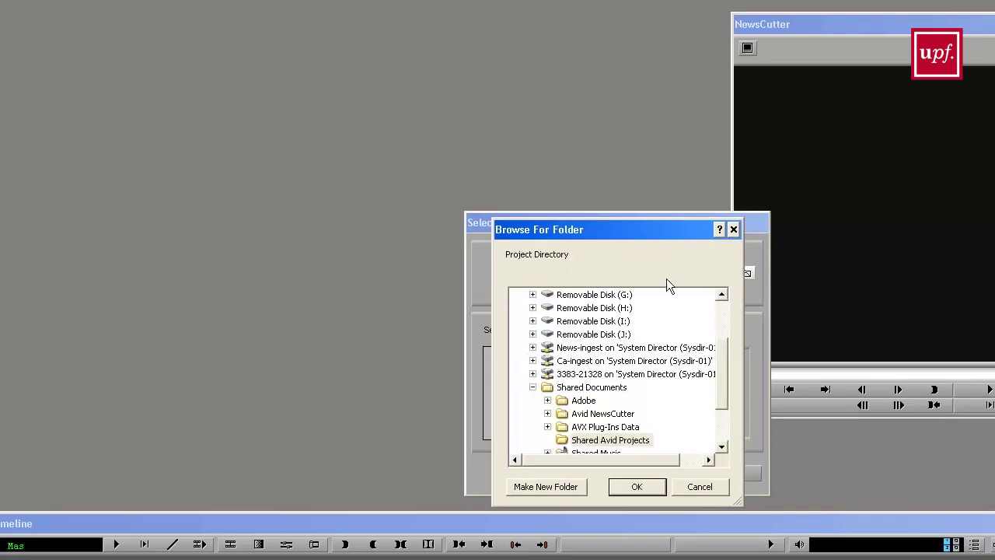
click(578, 377)
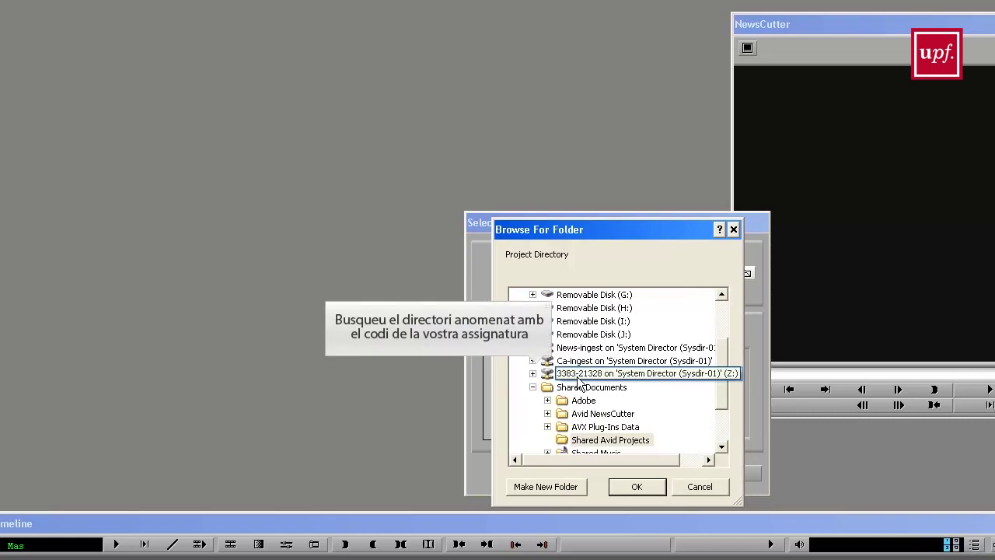
click(533, 373)
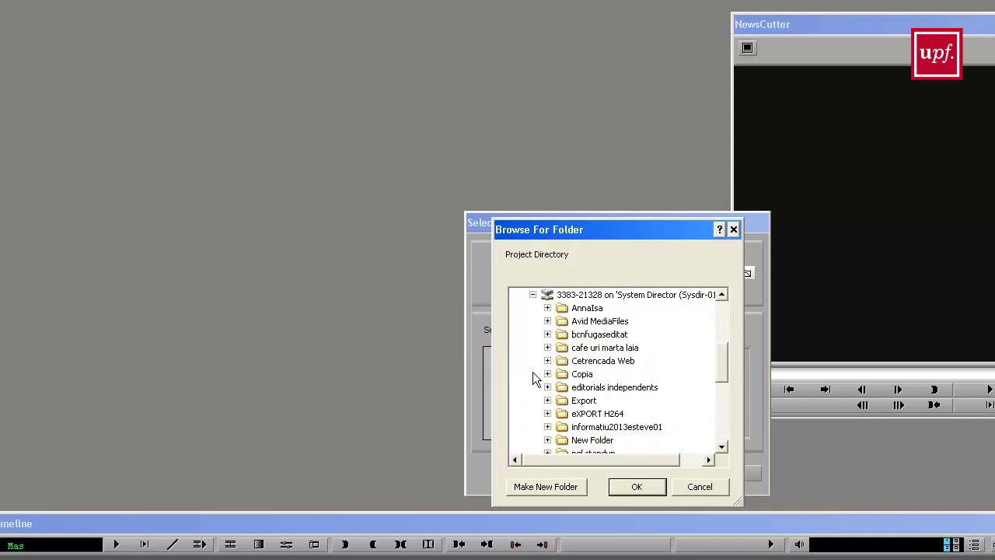
drag(721, 358, 722, 385)
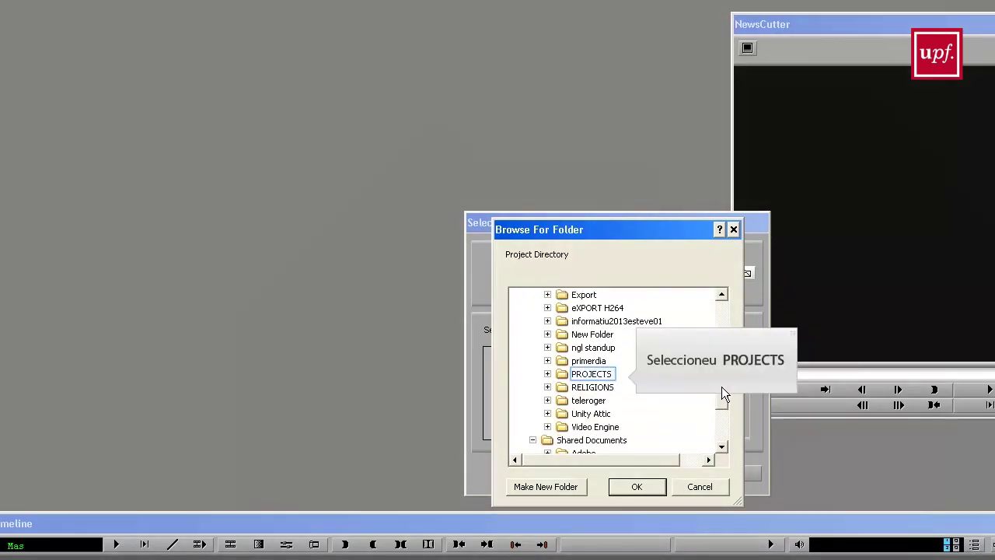
double_click(592, 375)
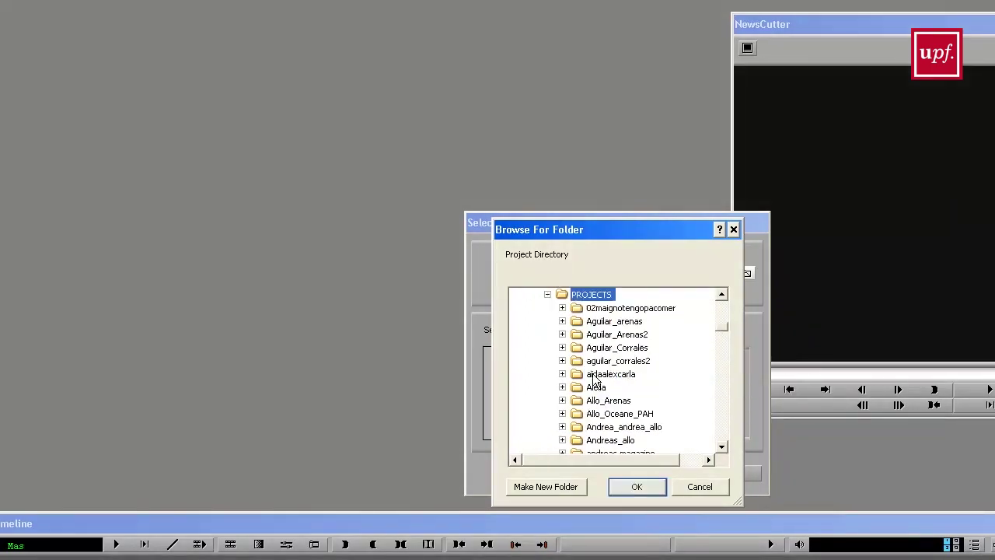
click(633, 492)
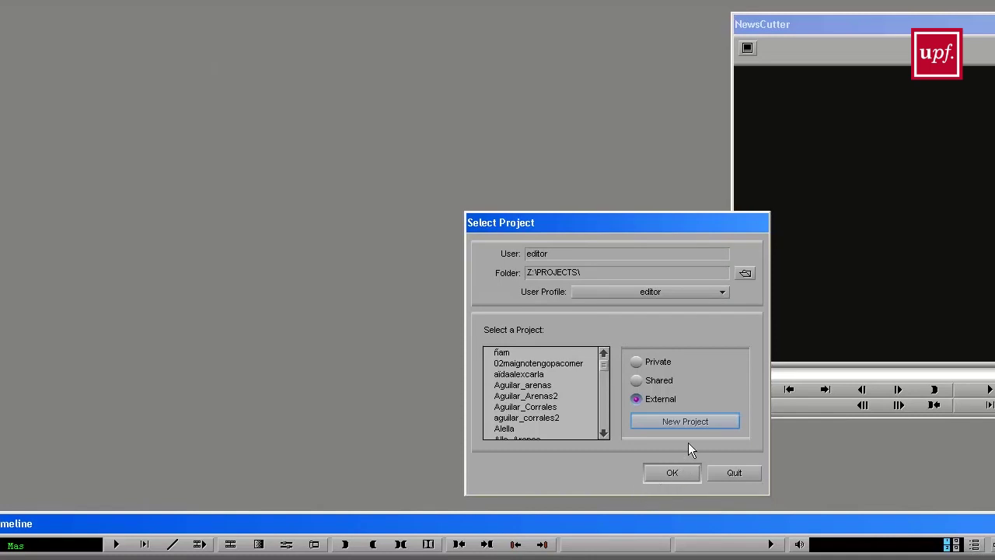
Create a new external project named tecnic010613ta and open it.
click(689, 423)
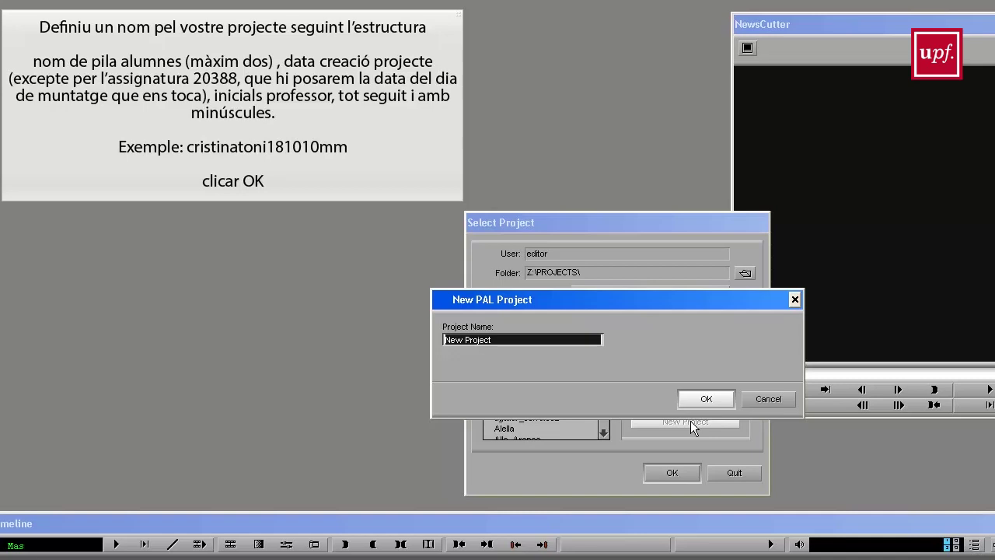
text(te)
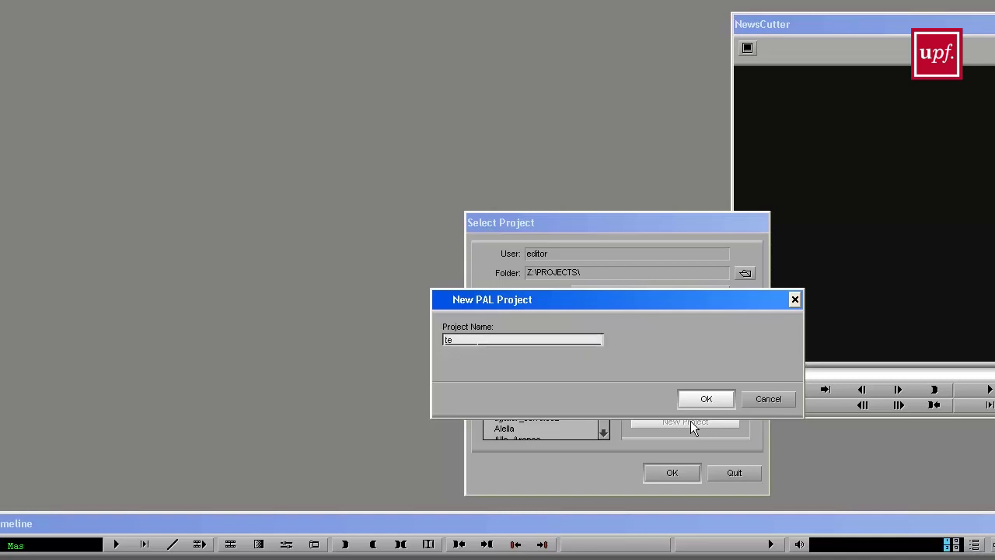
text(cnic010613ta)
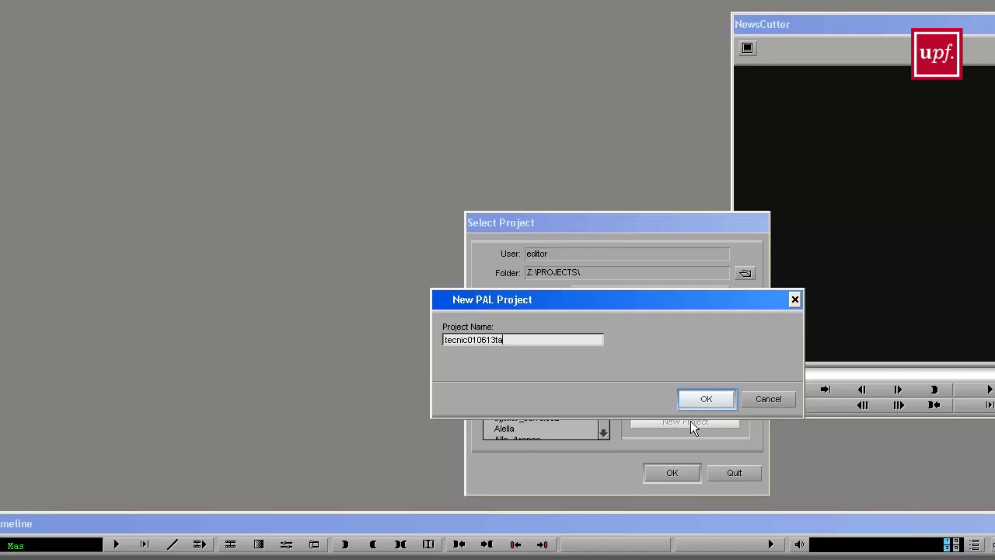
click(705, 400)
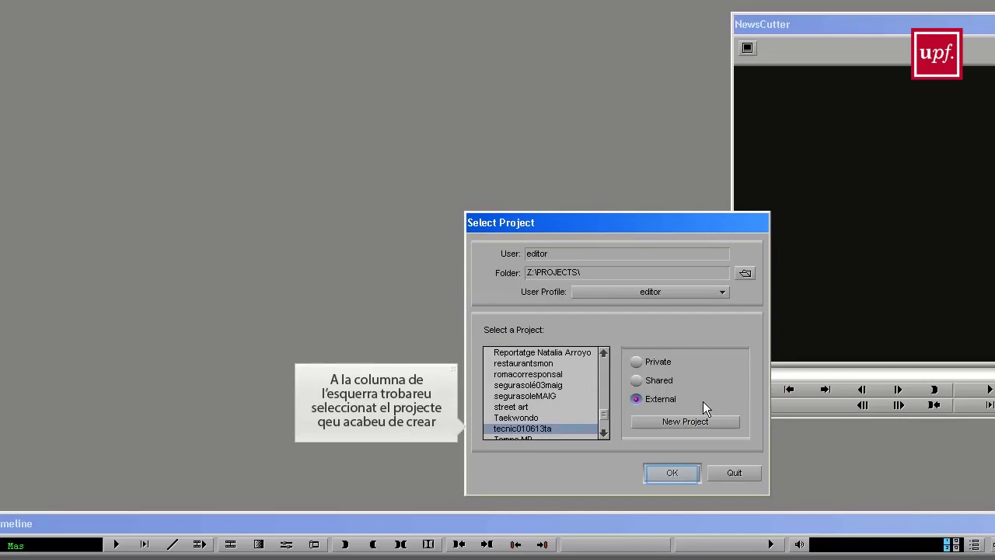
click(684, 471)
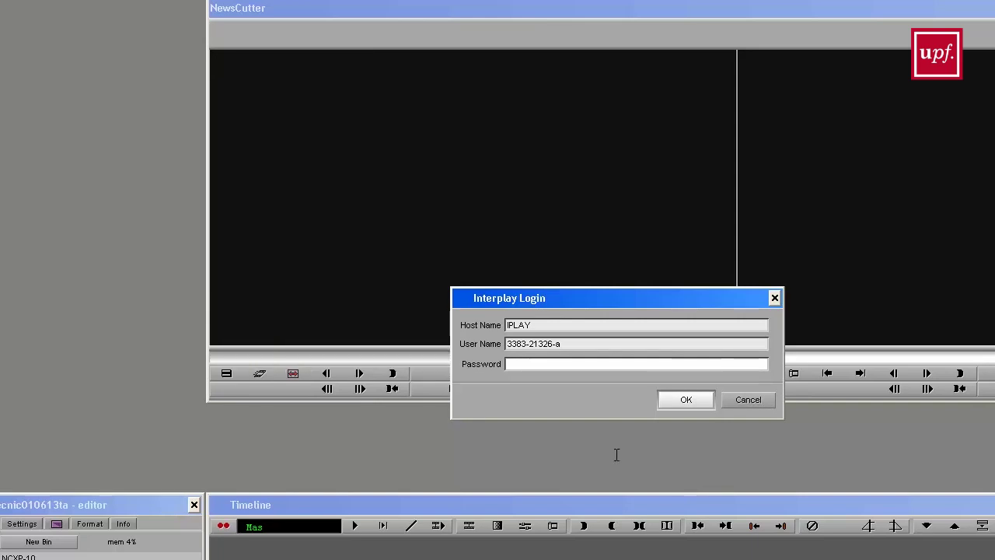
Log in to the IPLAY Interplay host, replacing the user name with the course account's and entering its password.
drag(579, 344, 398, 342)
text(3383-21328-a)
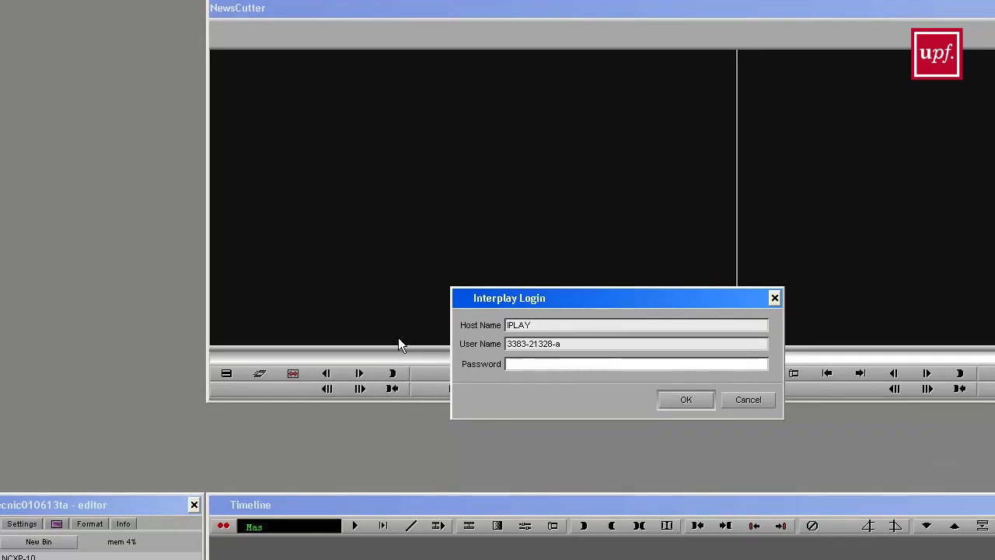
text(*****)
key(Tab)
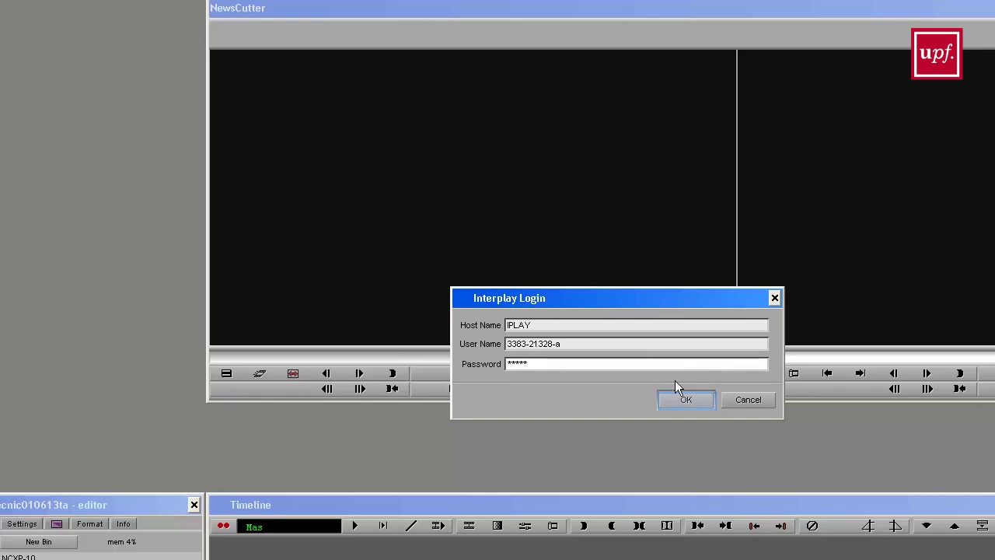
click(686, 401)
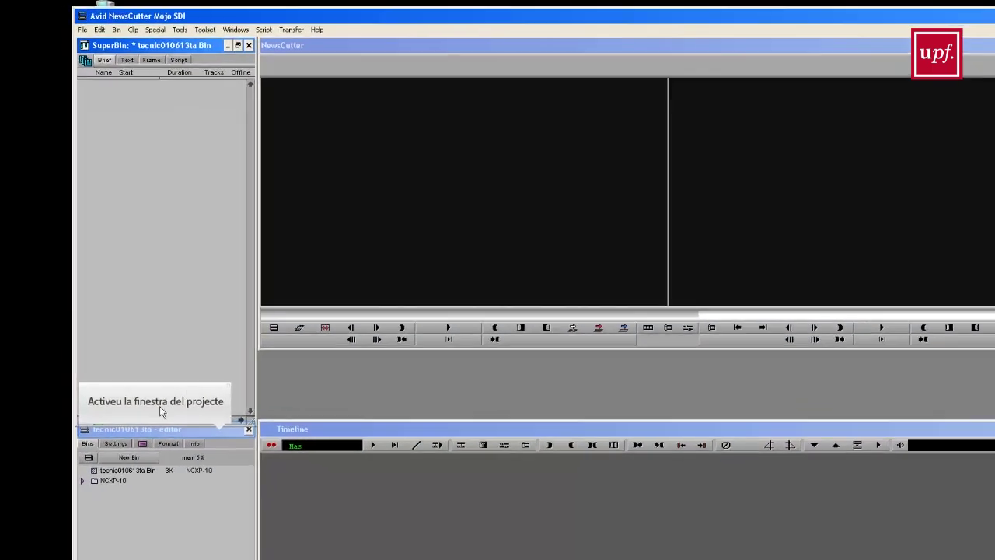
In the project's Interplay Folder settings, set the root folder to Projects/3383/3383-21328, keeping the project appended to the directory path.
click(166, 460)
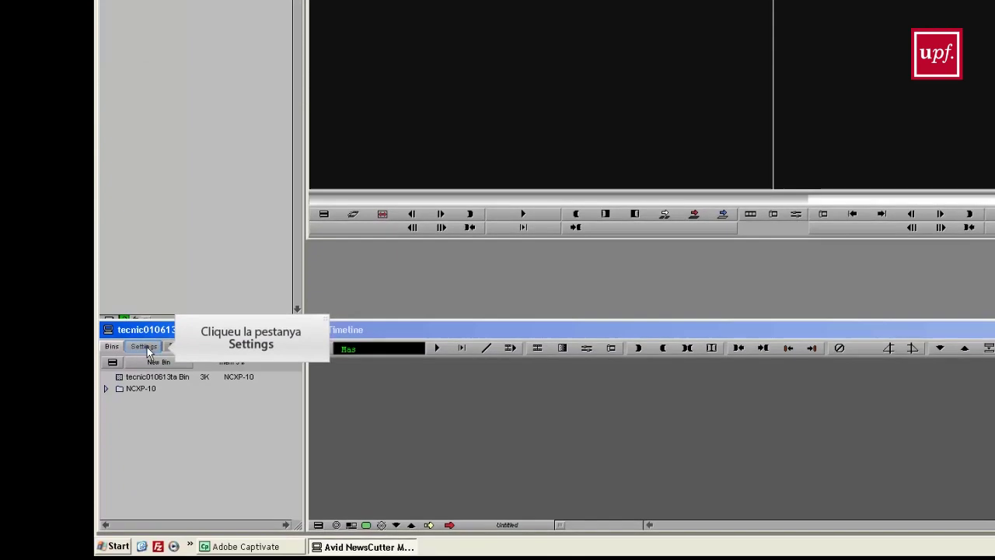
click(148, 502)
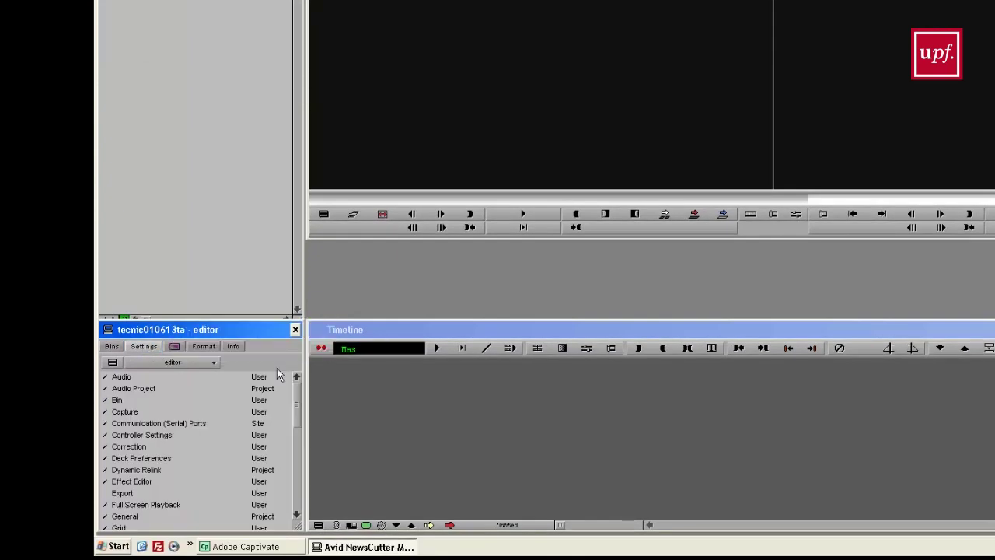
drag(297, 399, 294, 450)
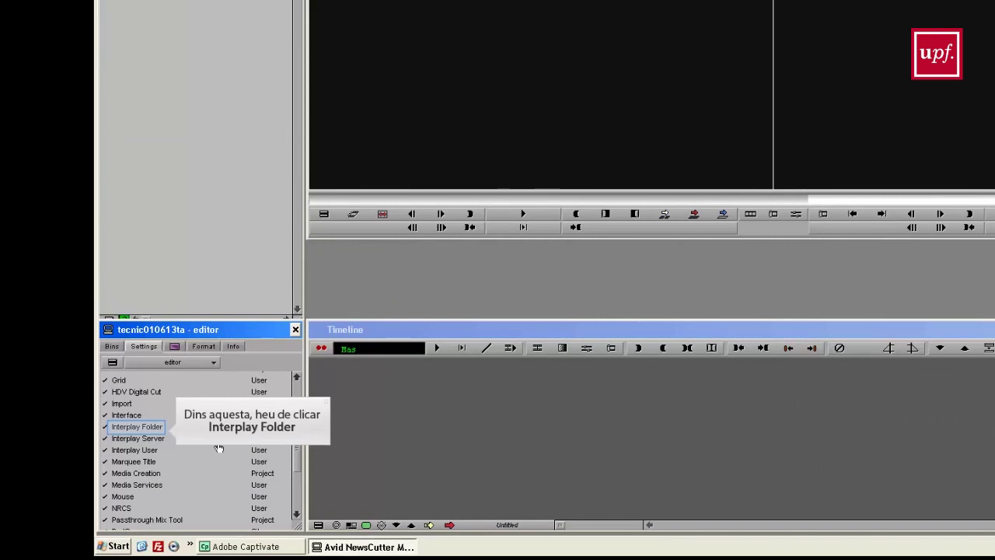
double_click(148, 432)
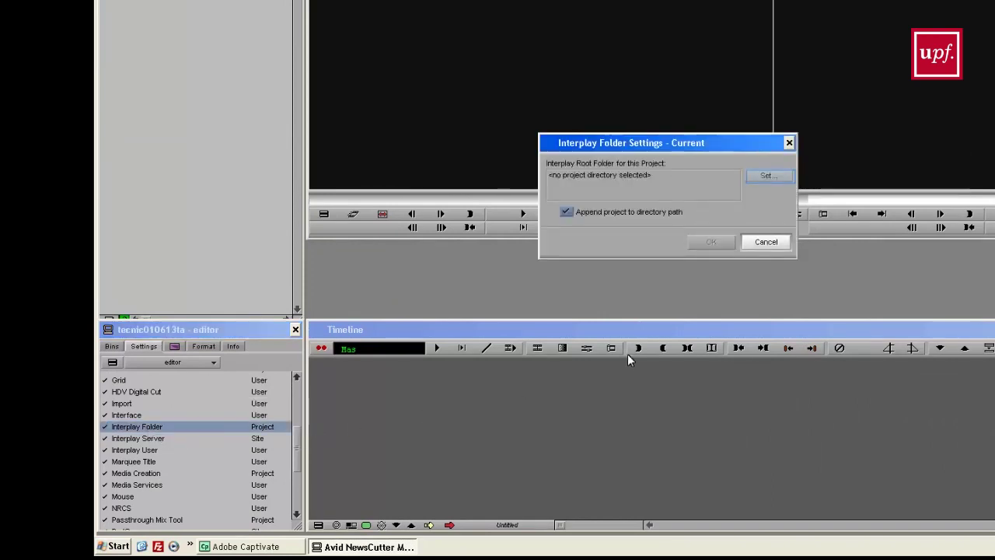
click(760, 175)
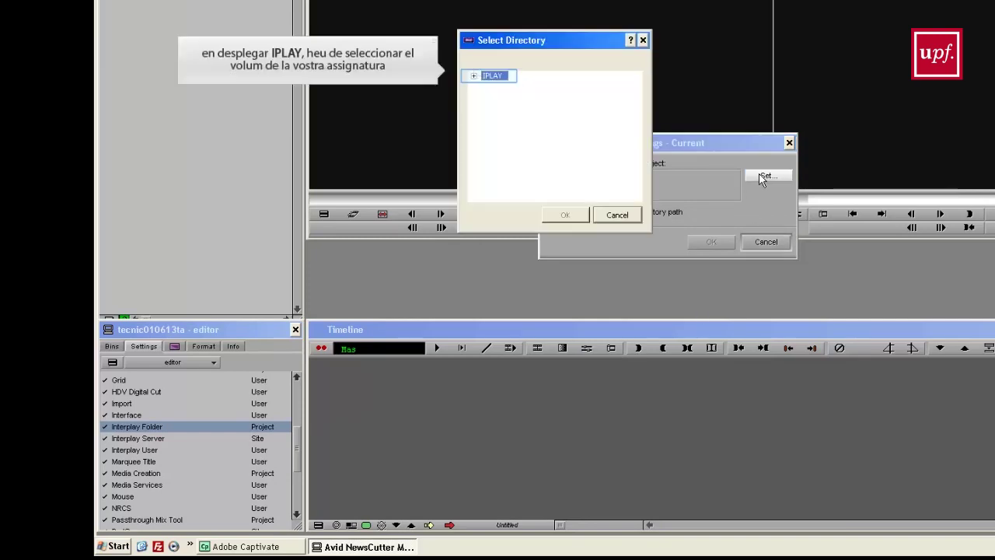
click(474, 76)
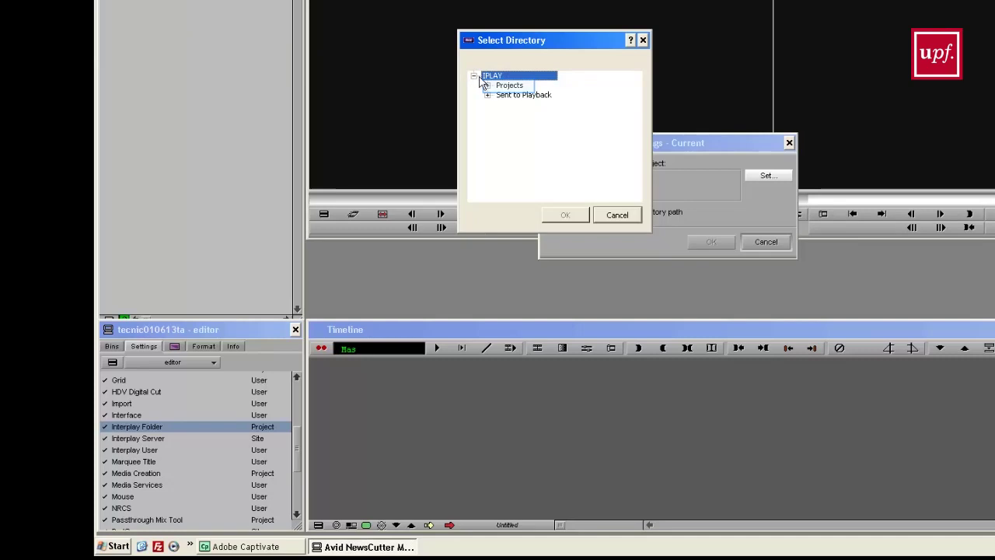
click(487, 85)
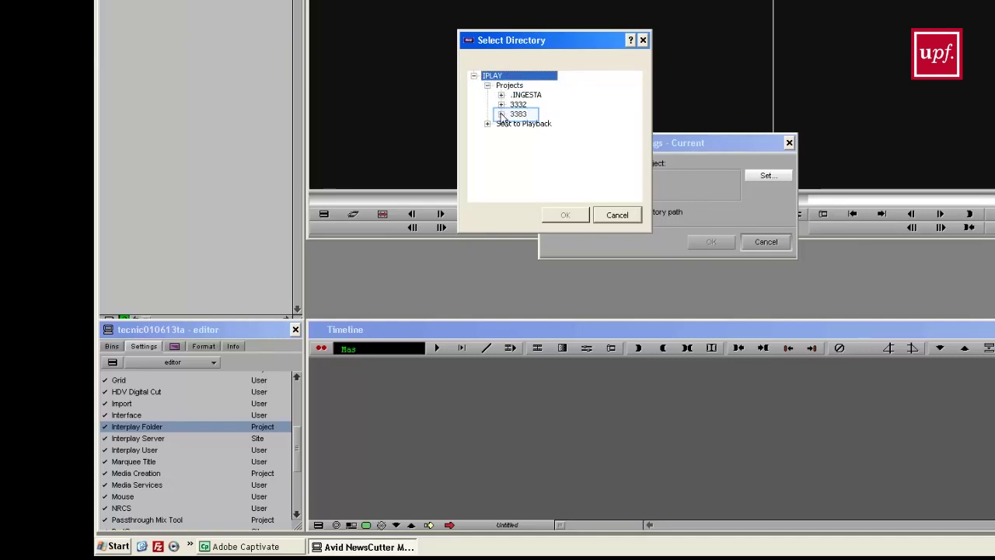
click(502, 114)
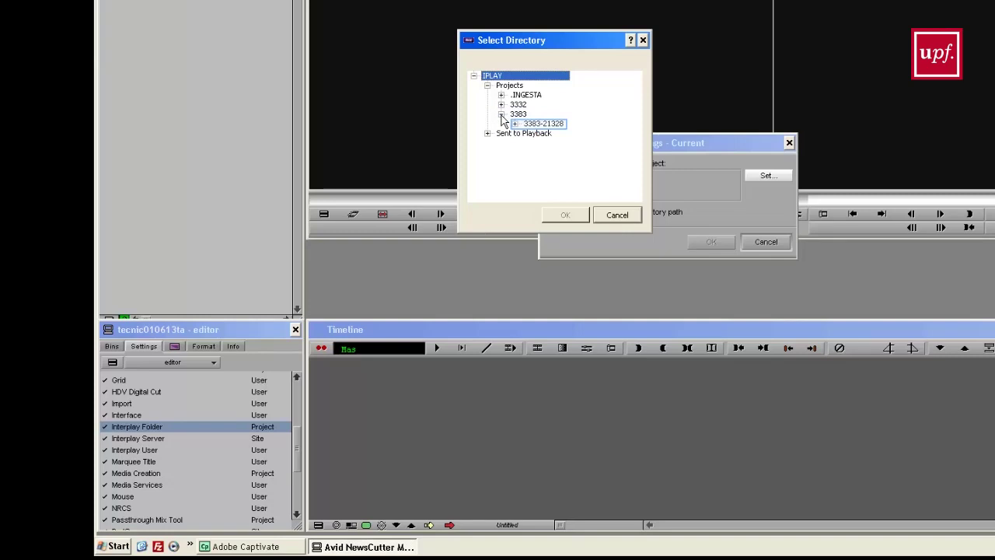
click(549, 126)
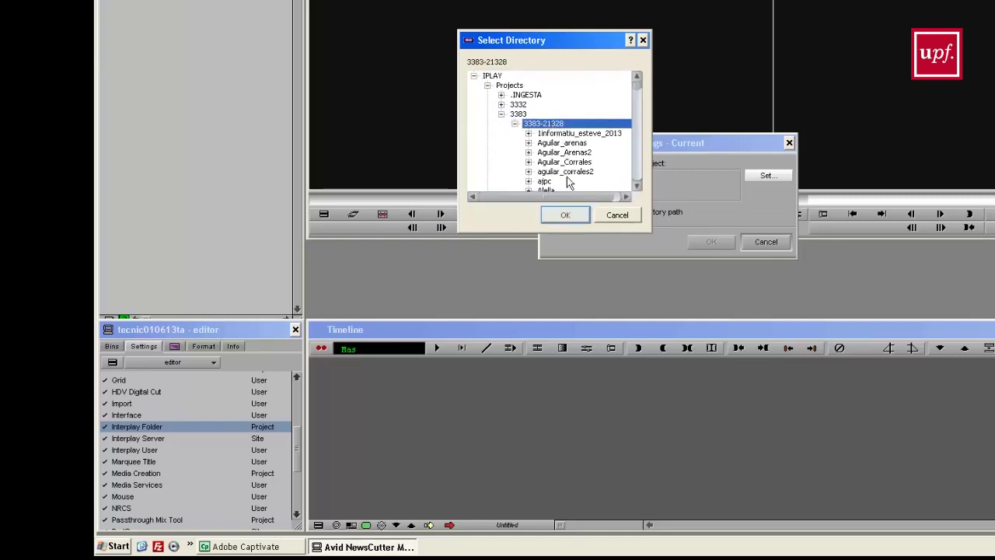
click(565, 215)
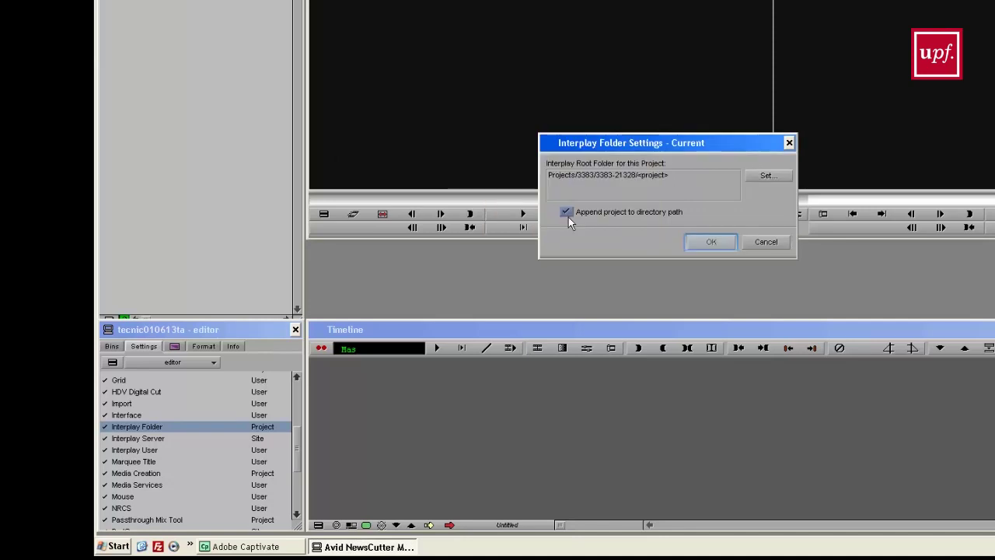
click(712, 243)
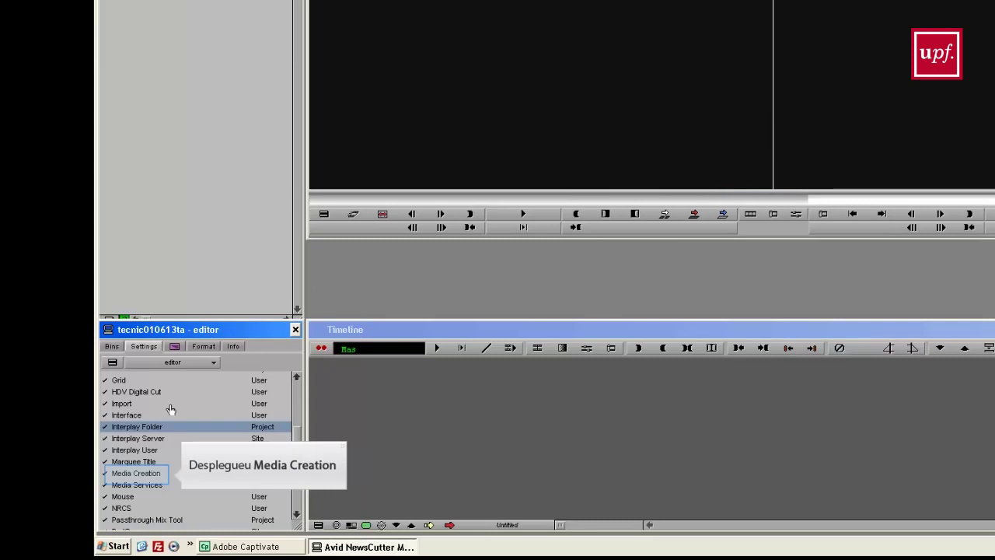
In the project's Media Creation settings, enable filtering of network drives based on resolution, the system drive and the launch drive.
double_click(155, 476)
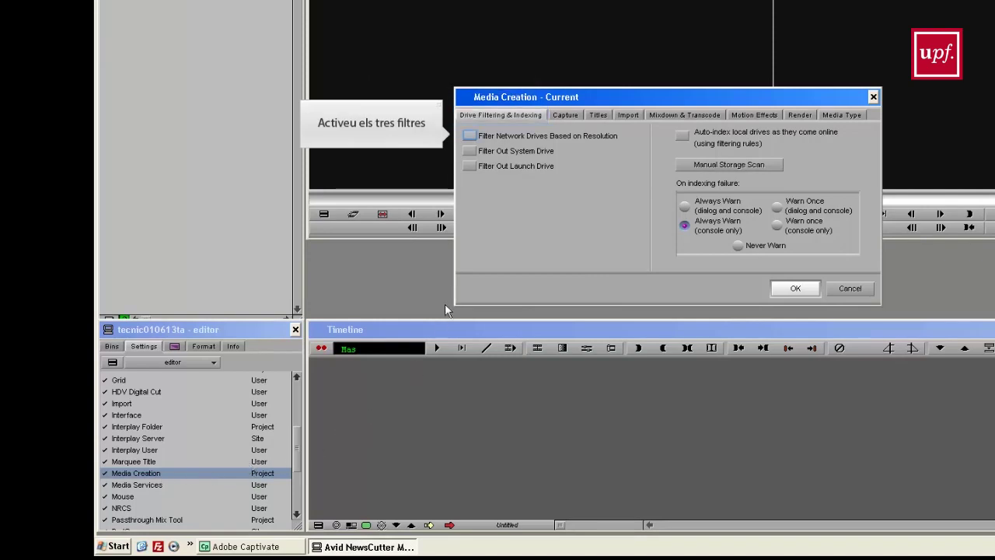
click(471, 136)
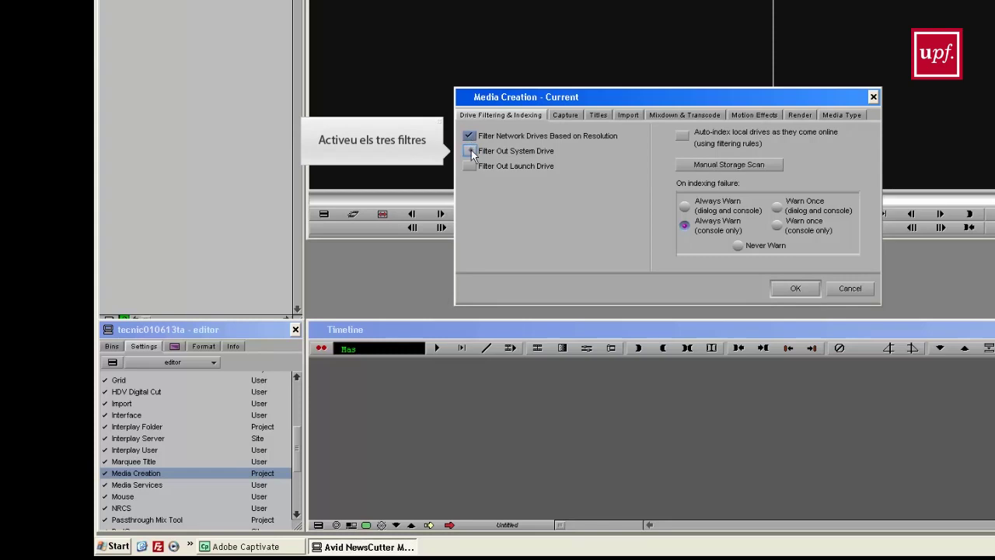
click(471, 150)
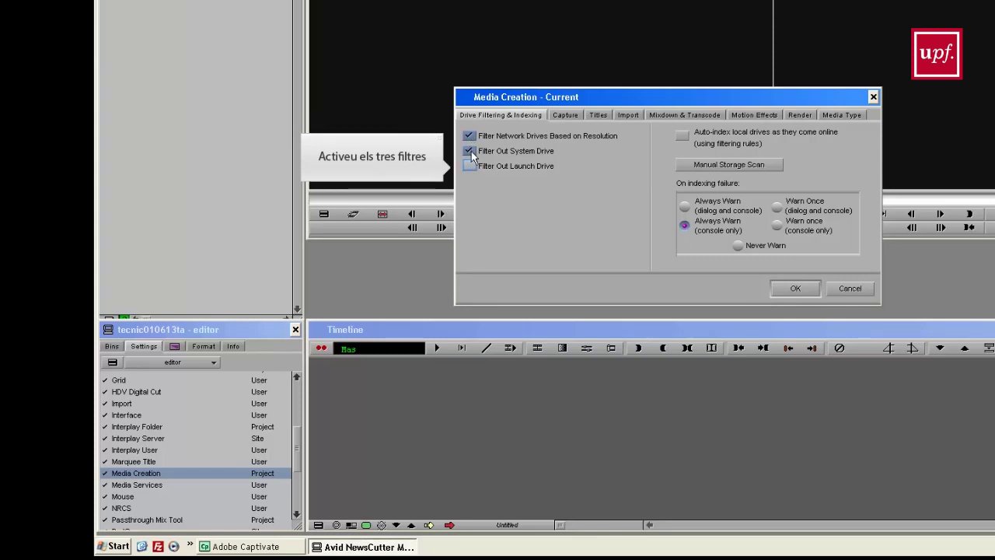
click(469, 166)
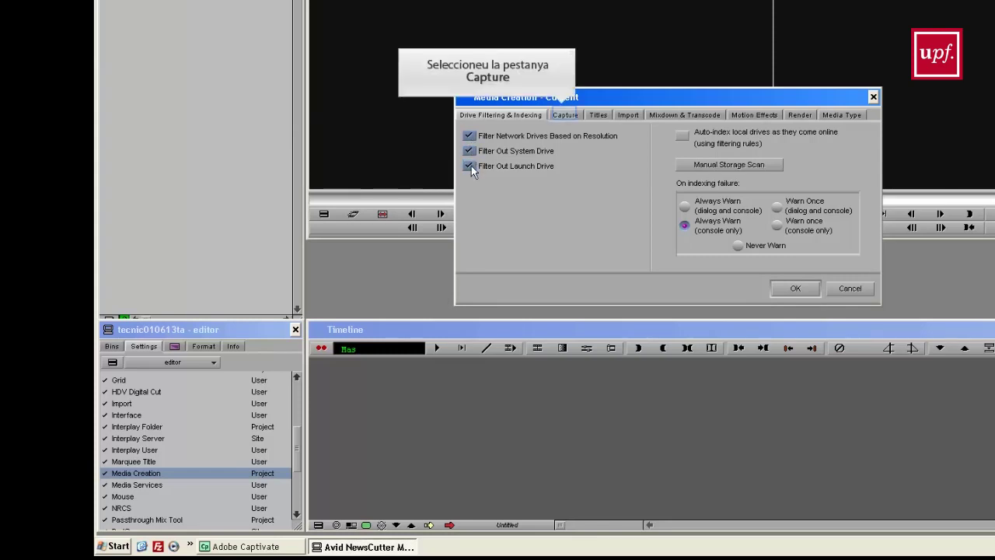
Set the capture video drive to 3383-21328 (Z:), apply the drive and the DV 25 411 MXF resolution to all media types, and accept the settings.
click(567, 114)
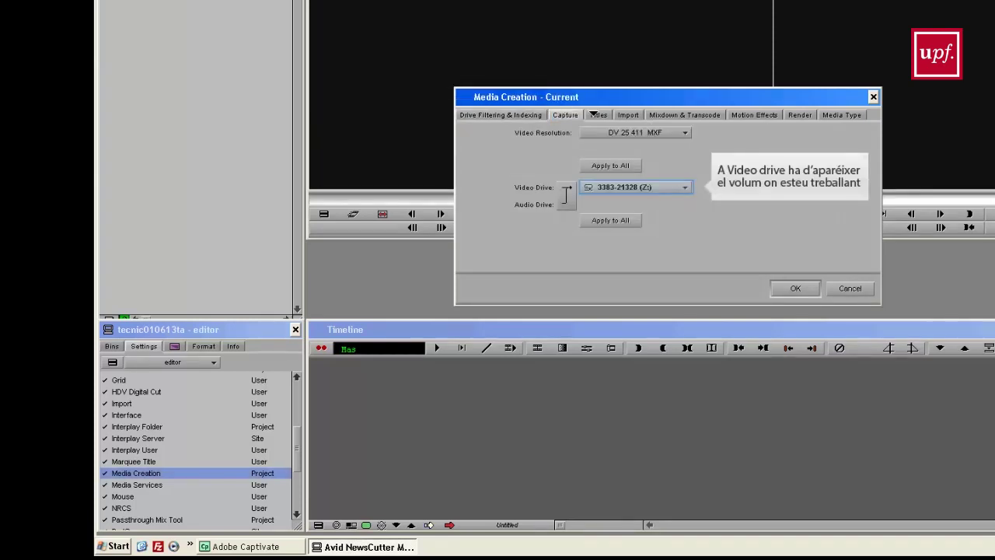
click(645, 188)
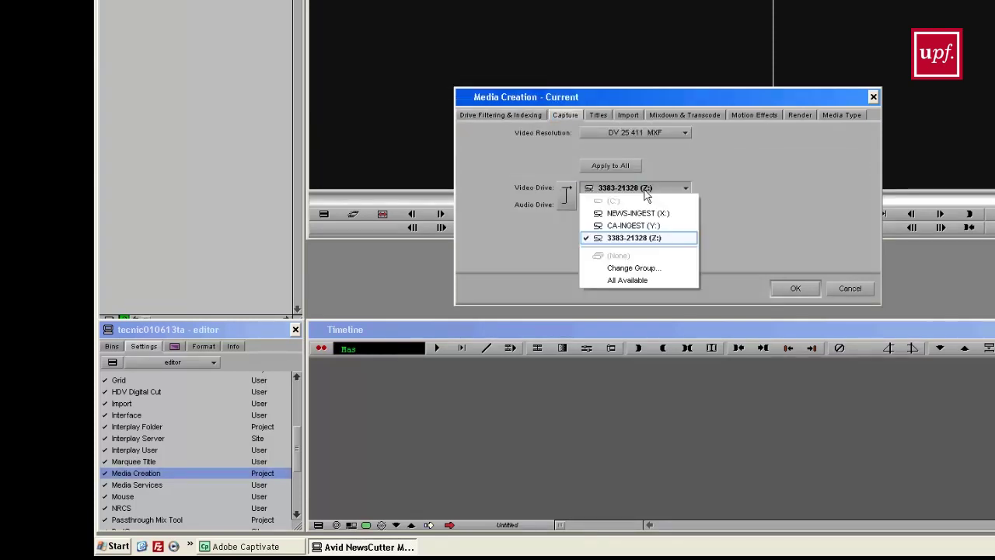
click(620, 238)
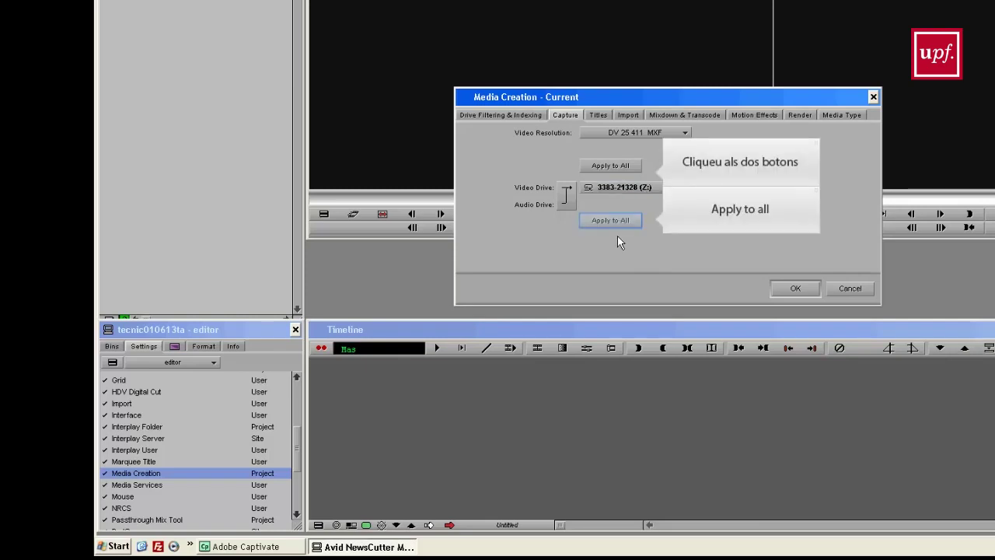
click(616, 221)
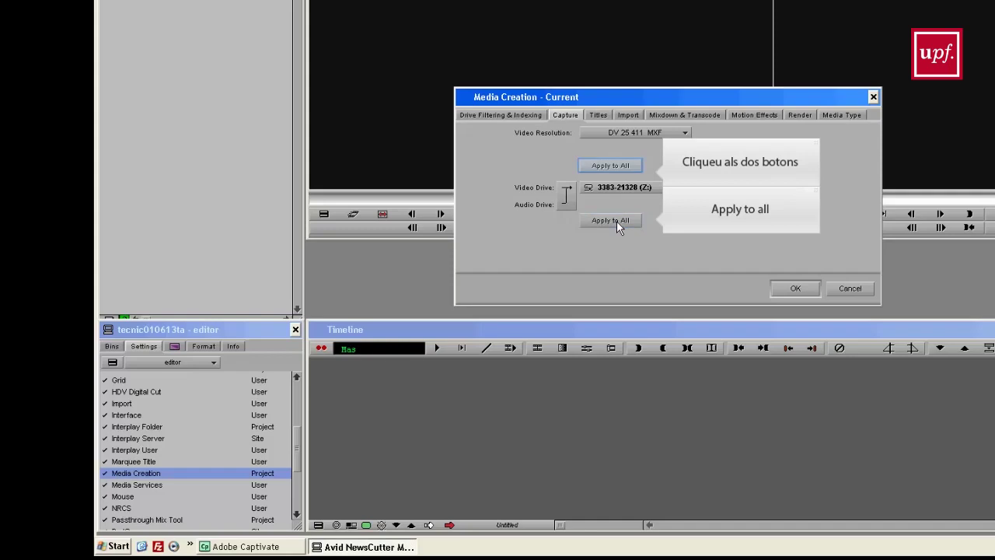
click(618, 166)
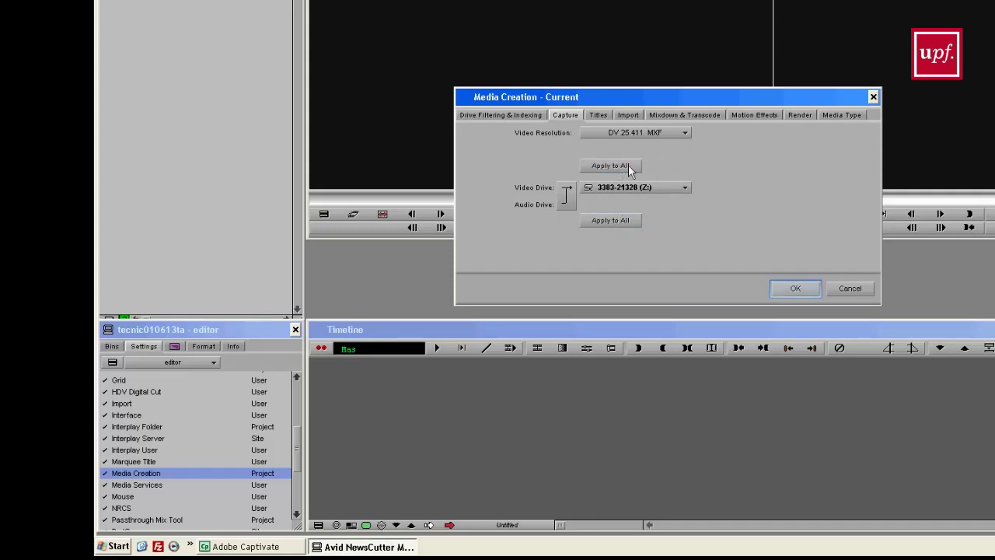
click(795, 289)
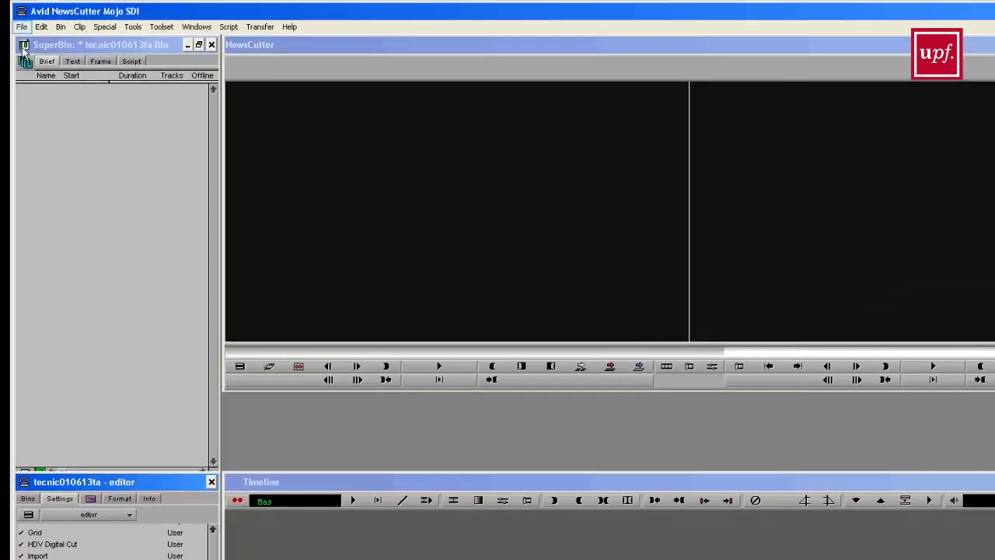
Save everything in the project, and close the tecnic010613ta bin and project windows.
click(21, 26)
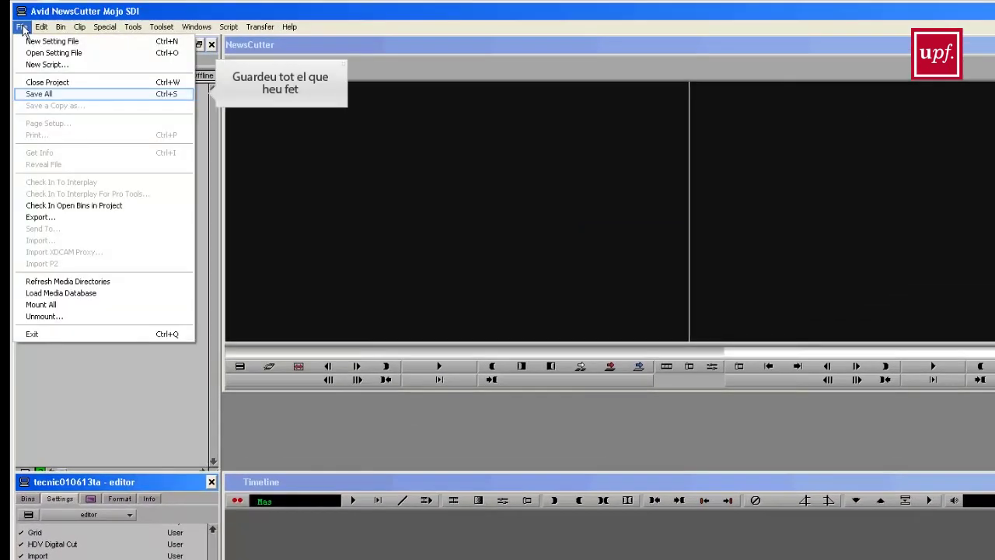
click(41, 94)
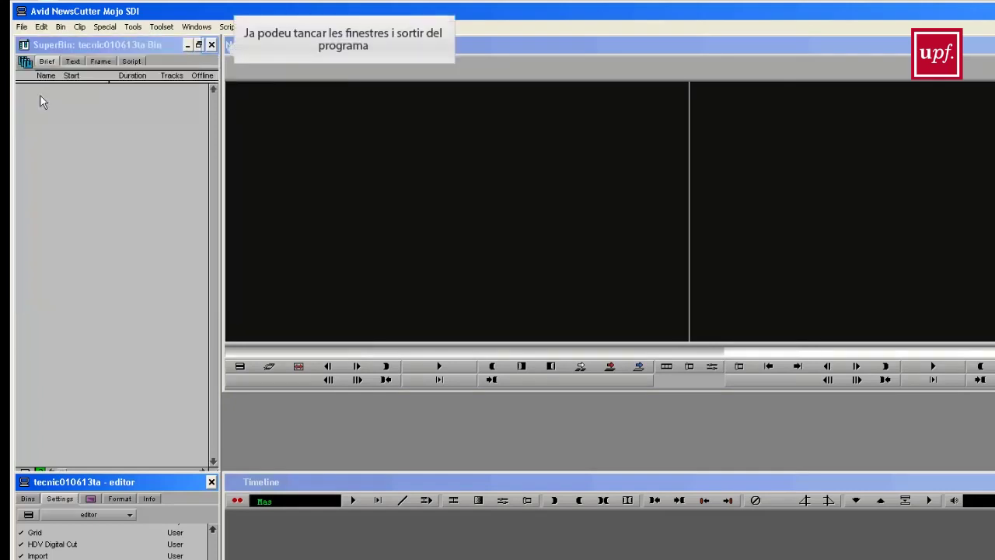
click(210, 46)
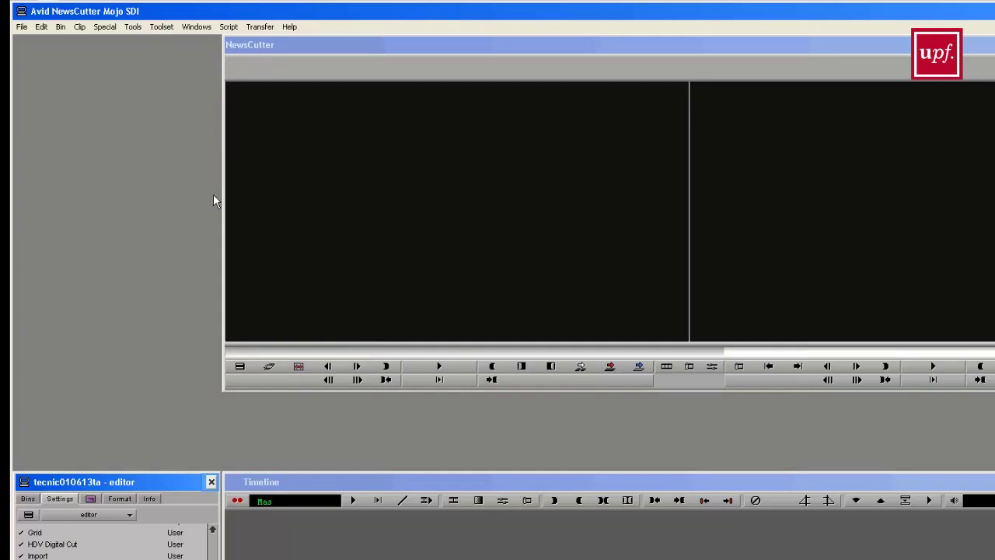
click(211, 482)
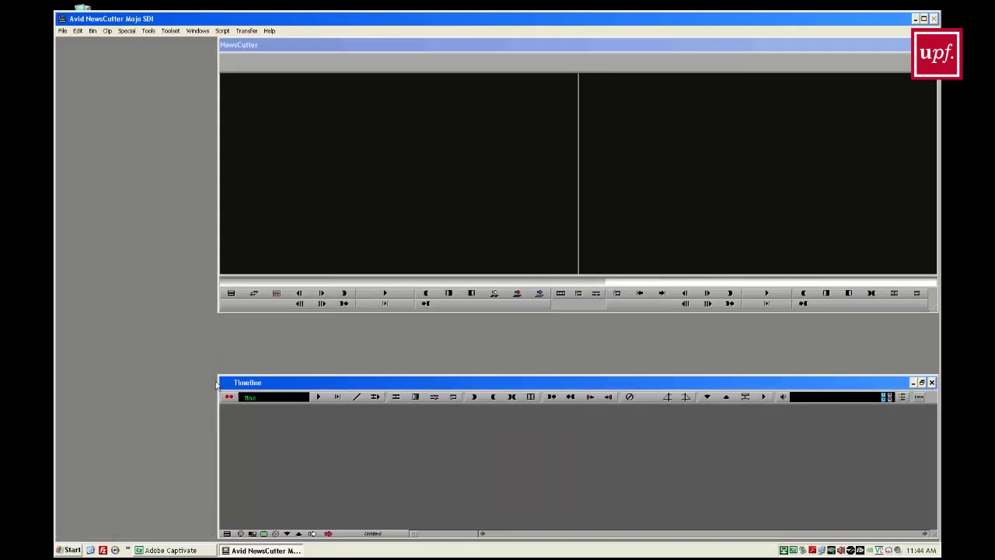